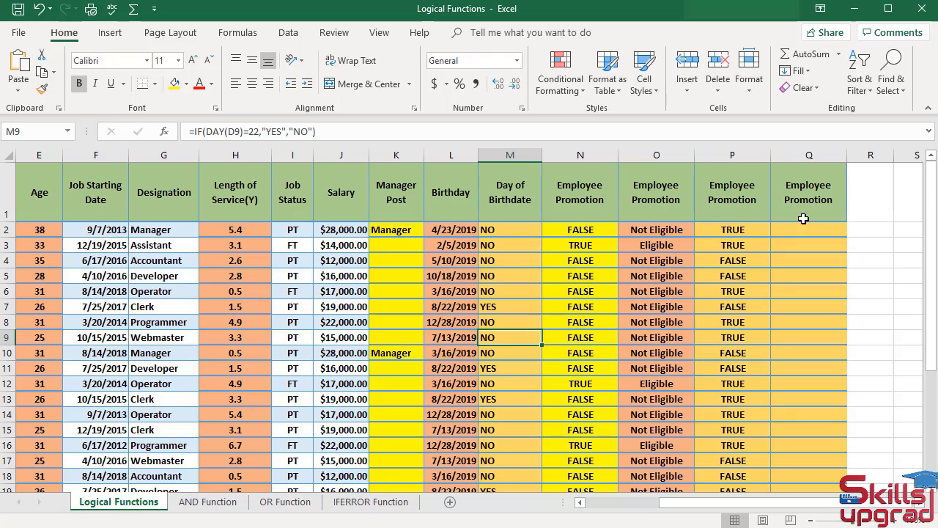
Begin a formula in cell Q2 with an IF function whose logical test is a nested OR function.
left_click(780, 230)
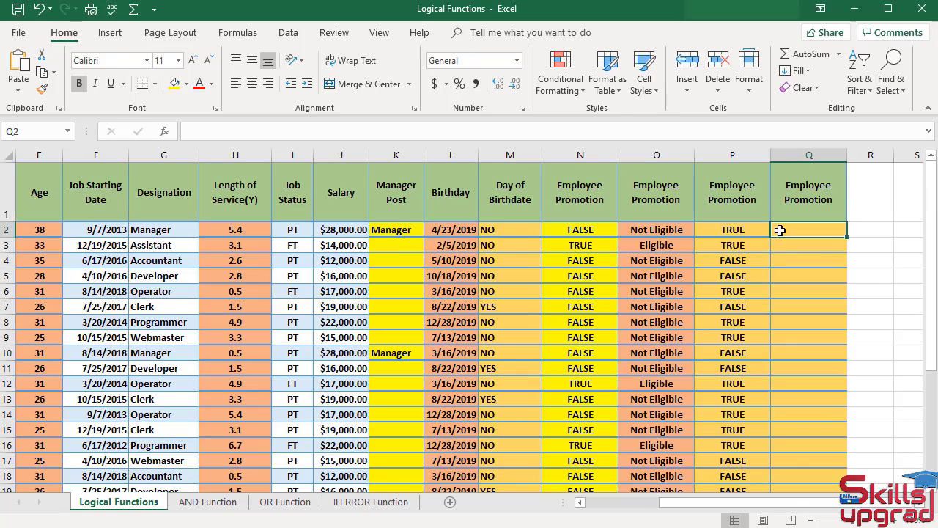
left_click(198, 129)
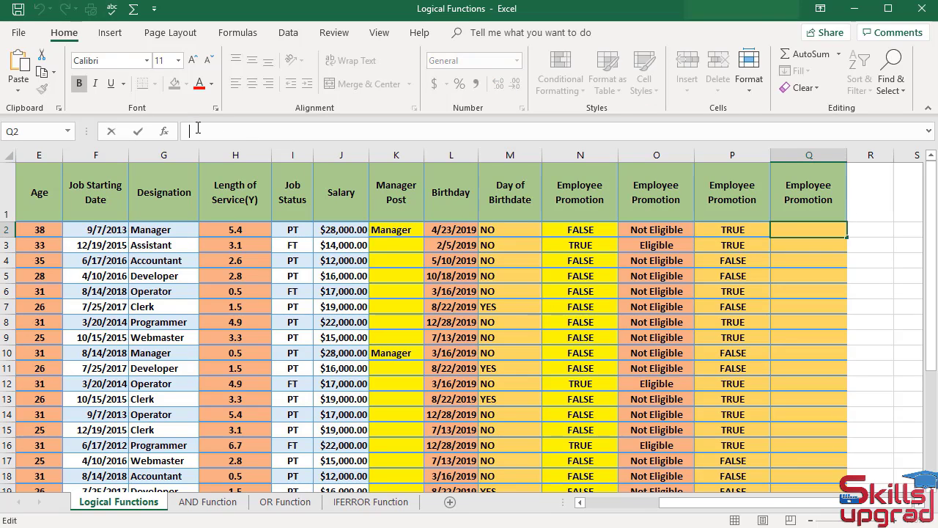
type("=")
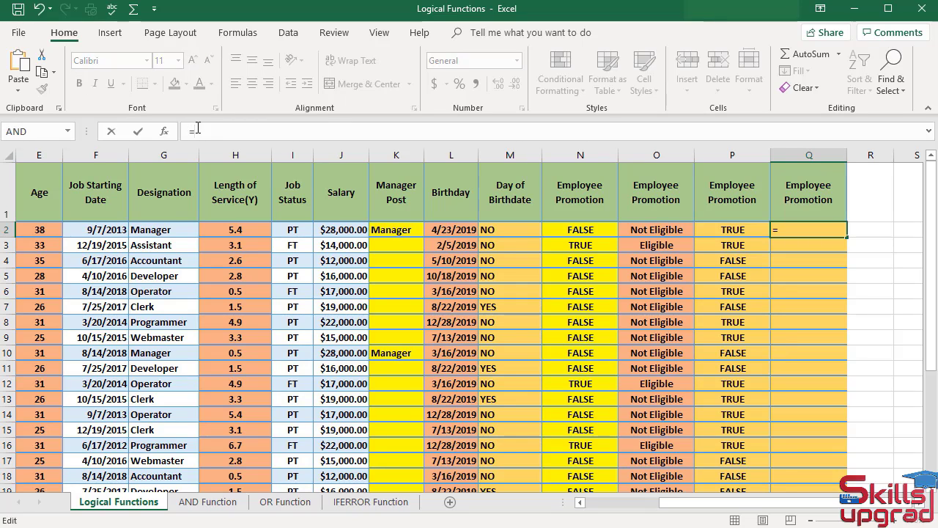
type("IF")
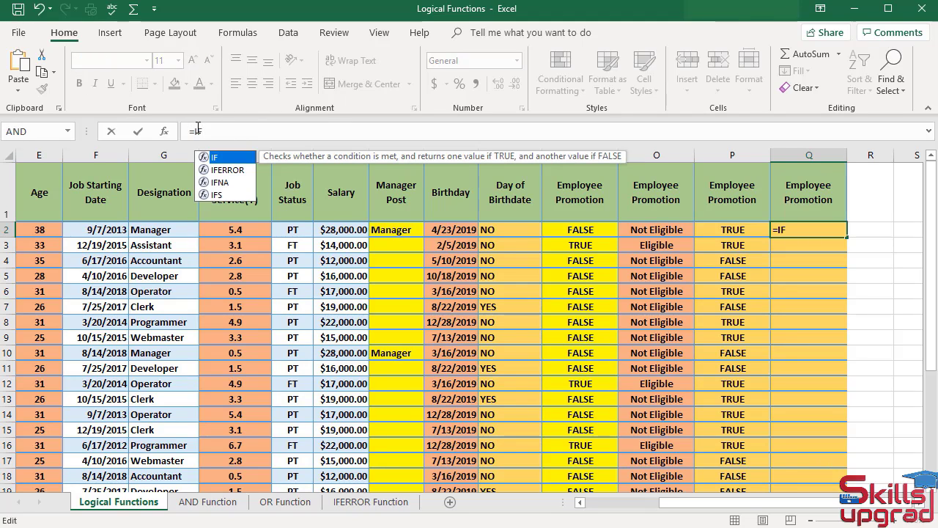
type("(")
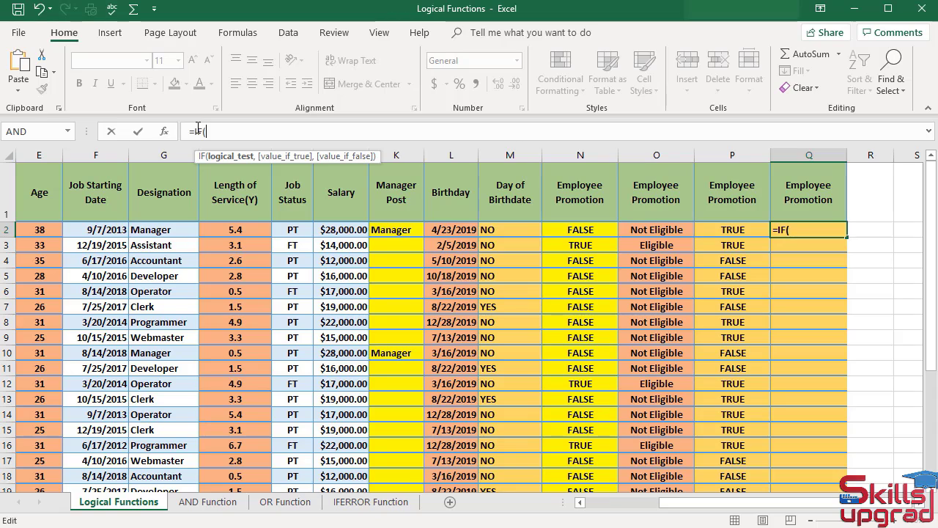
type("OR")
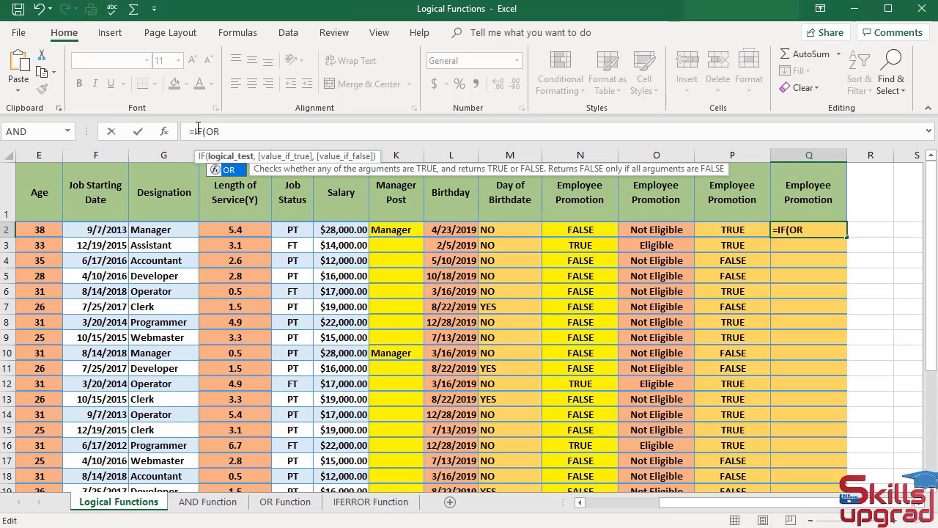
type("(")
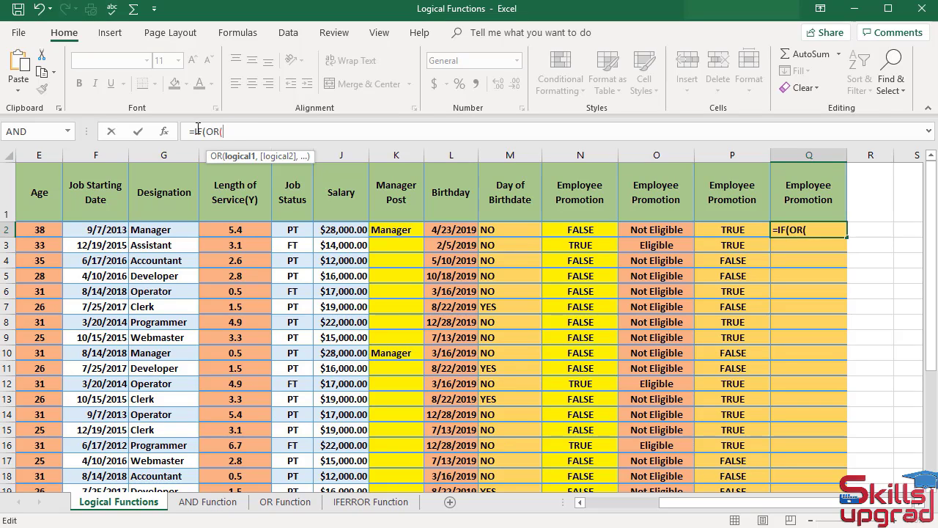
Give the OR function the conditions H2>=3 and I2="FT", and close it as the IF function's logical test.
left_click(252, 231)
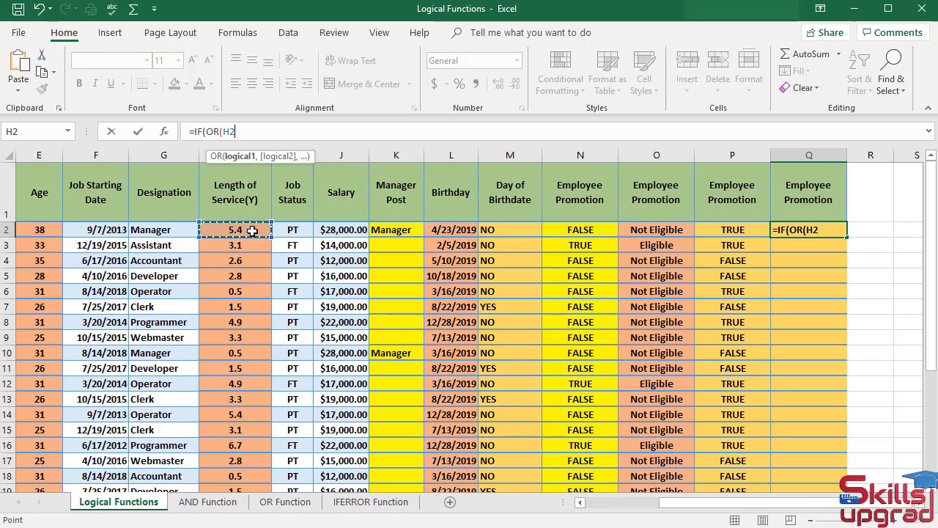
type(">")
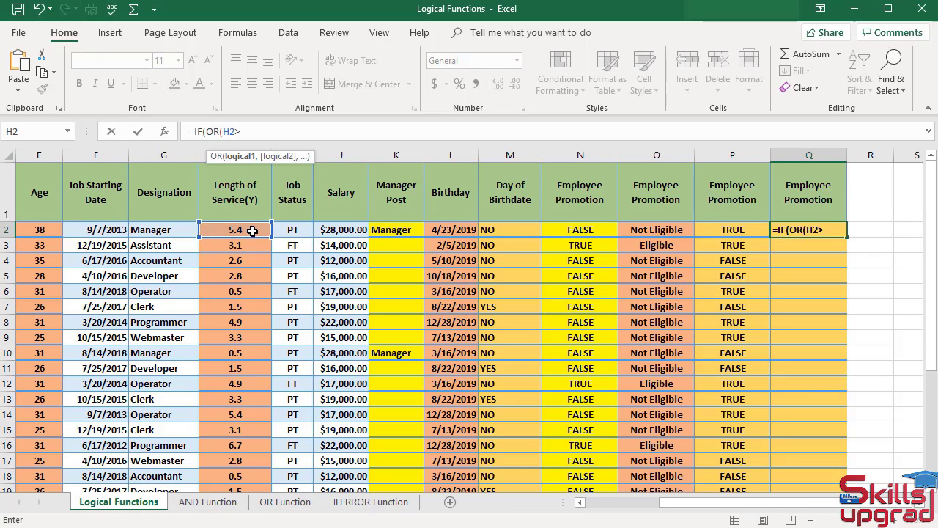
type("=3,")
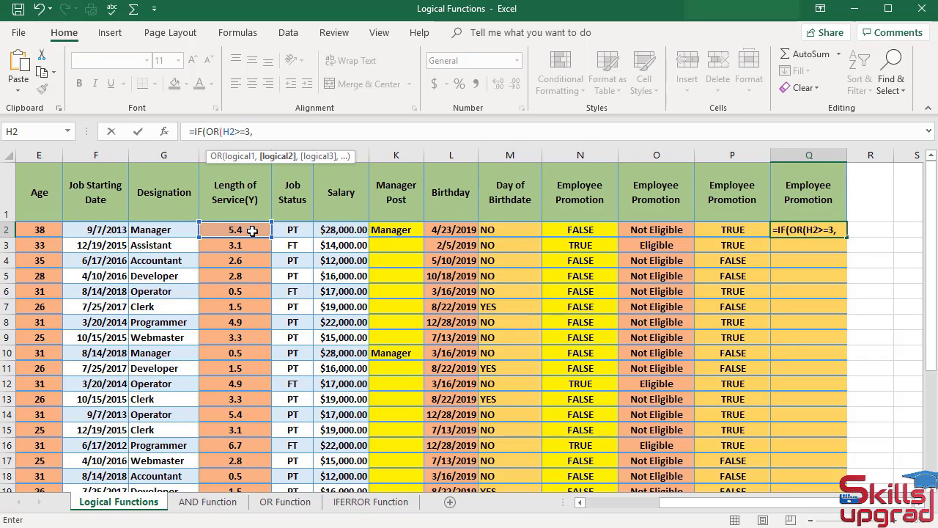
left_click(294, 232)
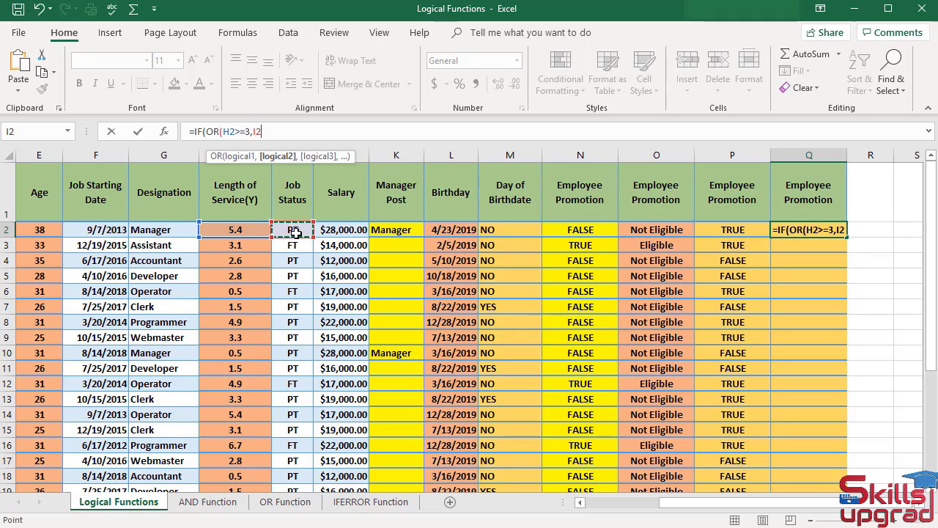
type("=")
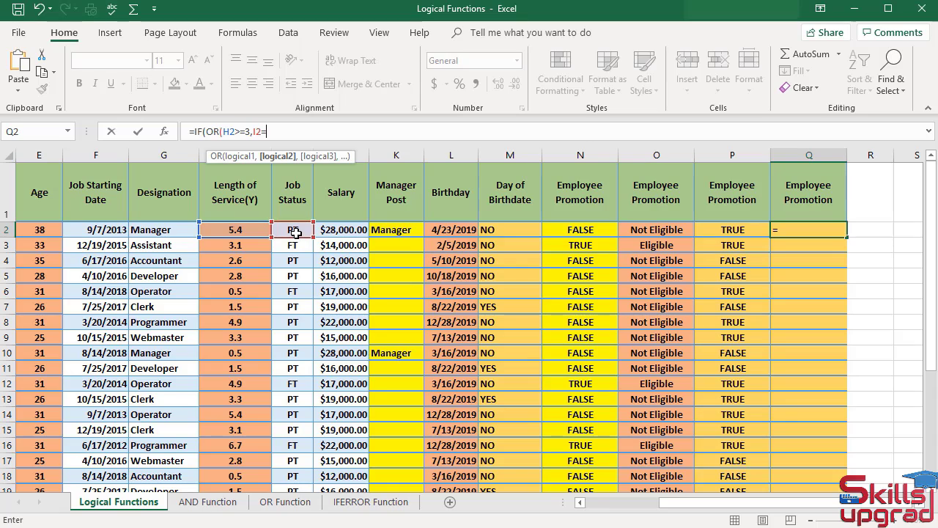
type("\"")
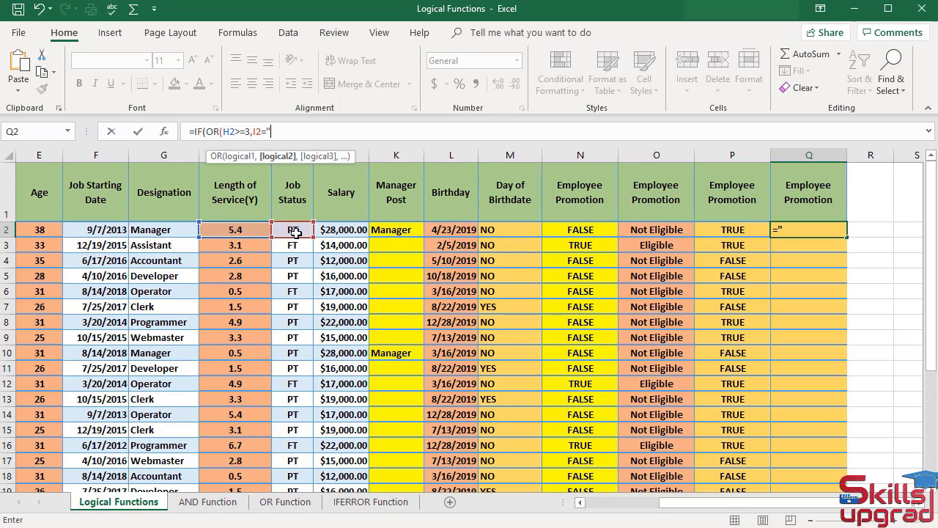
type("FT")
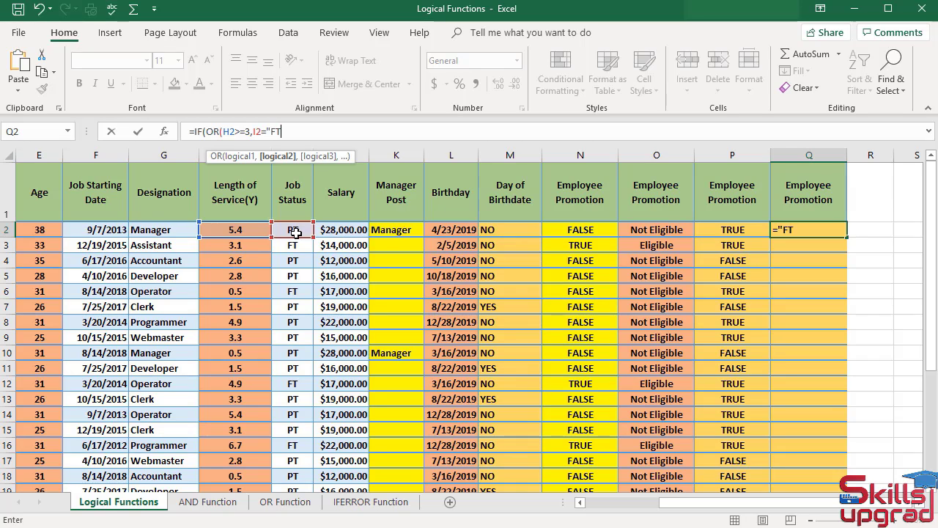
type("\"),")
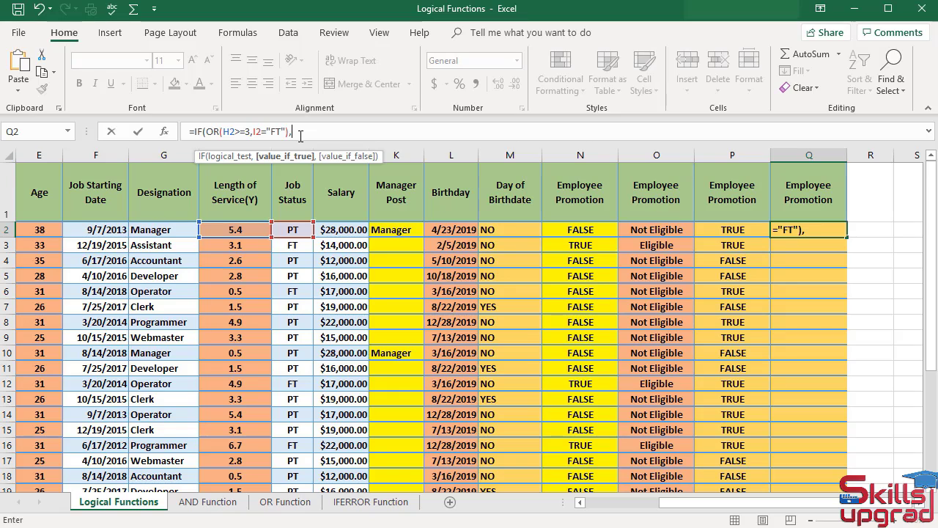
Complete the IF formula with "Eligible" as the true value and "Not Eligible" as the false value, and enter it.
type("\"")
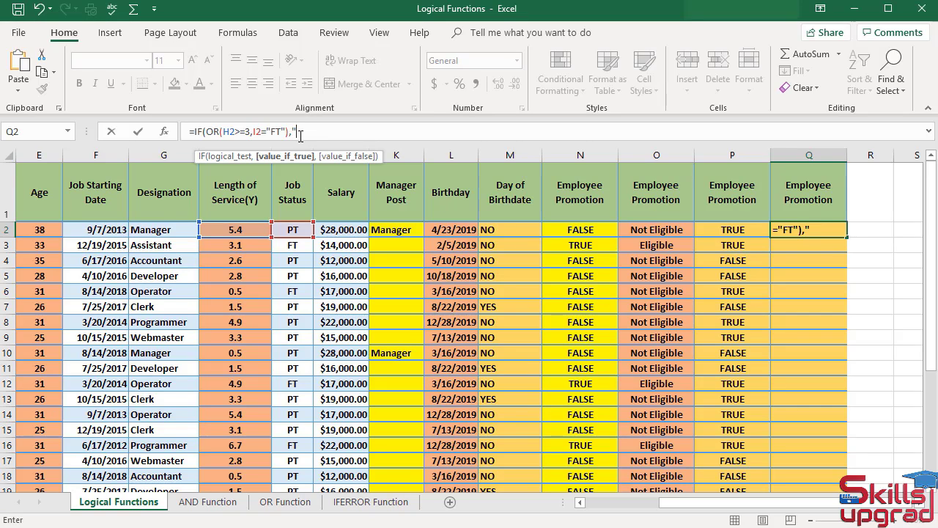
type("El")
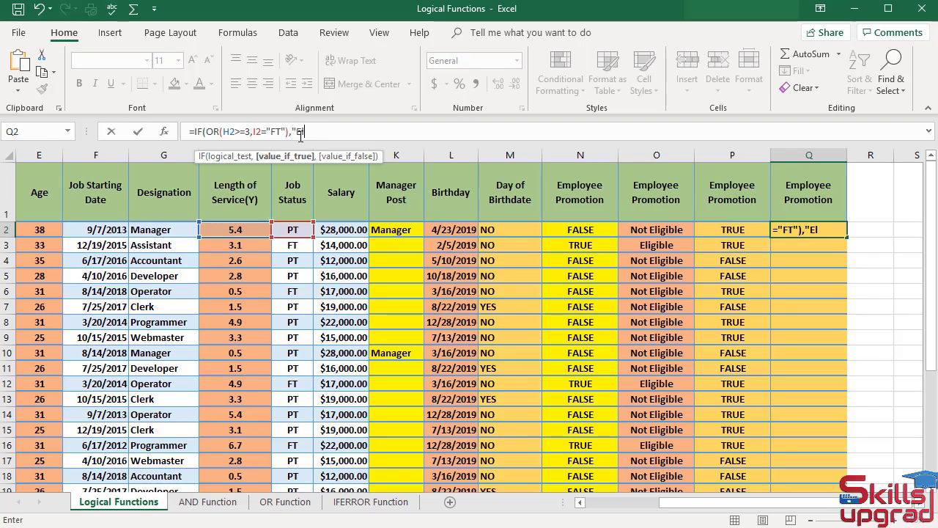
type("igible\"")
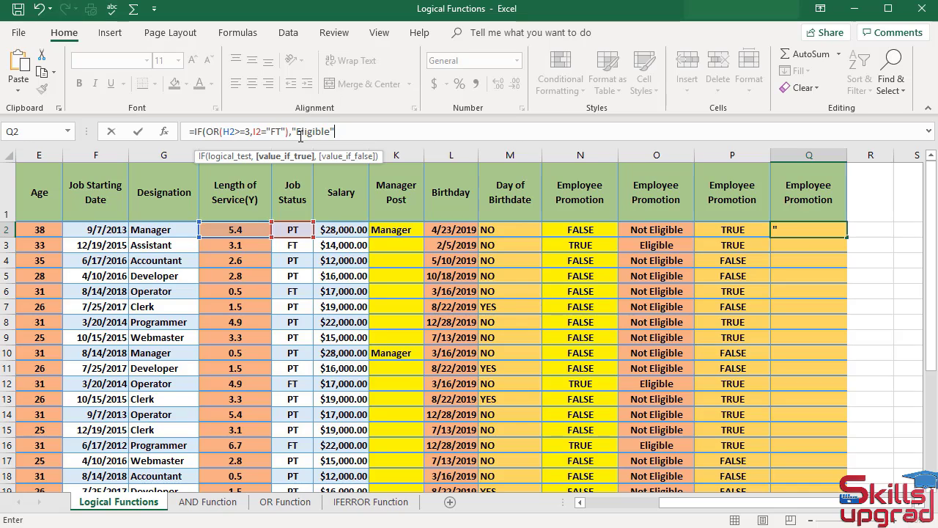
type(",")
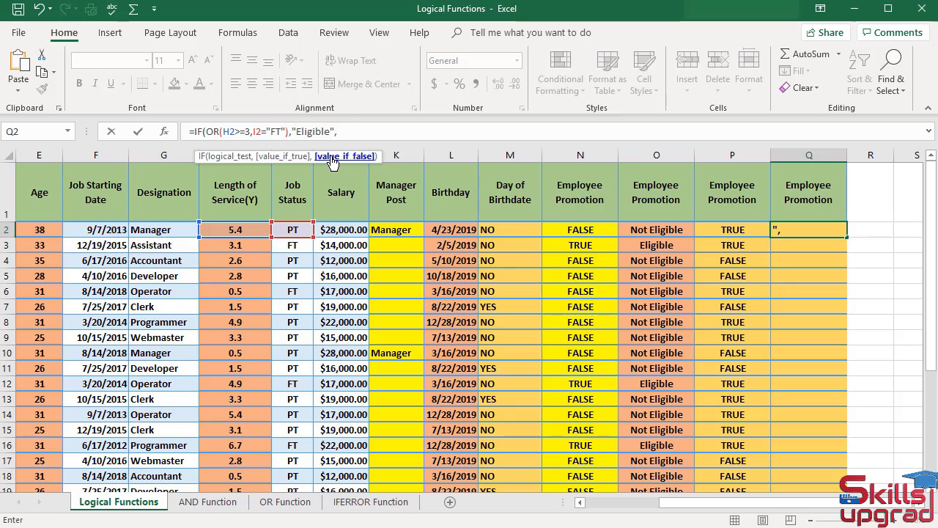
type("\"Not ")
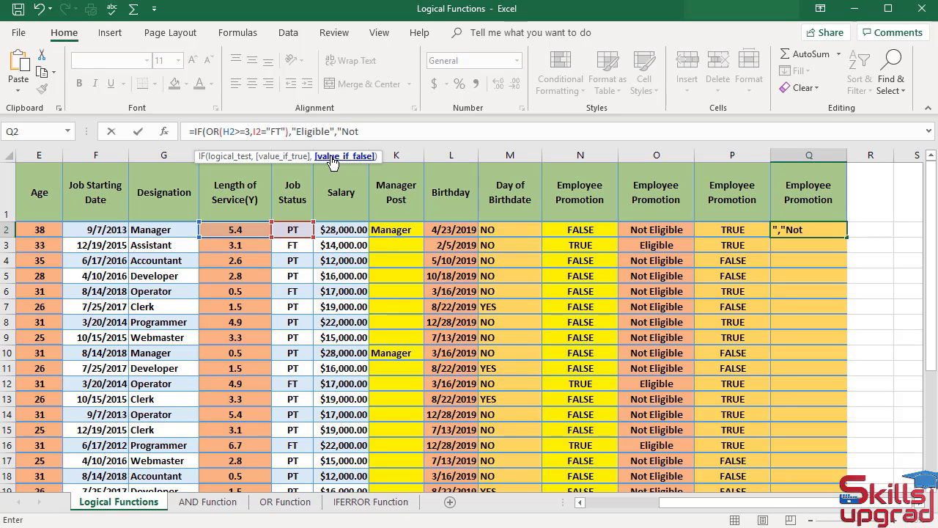
type("E")
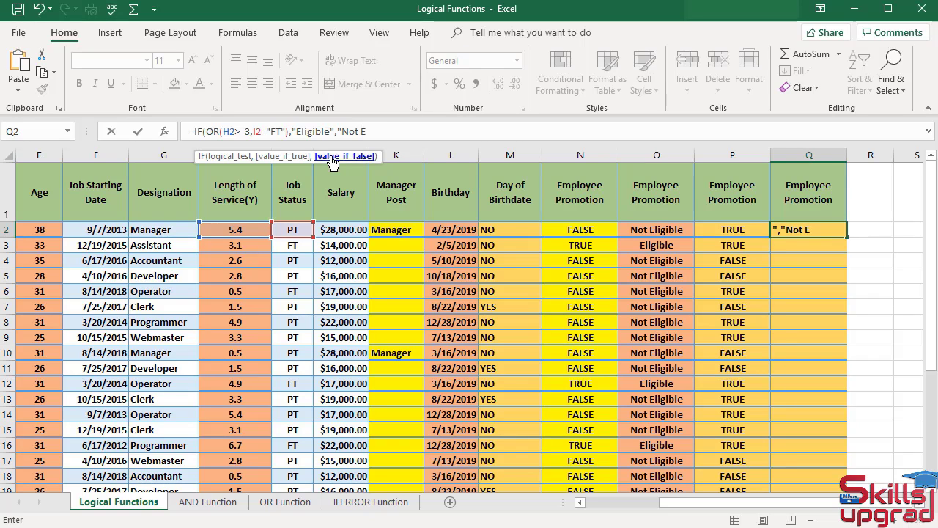
type("ligi")
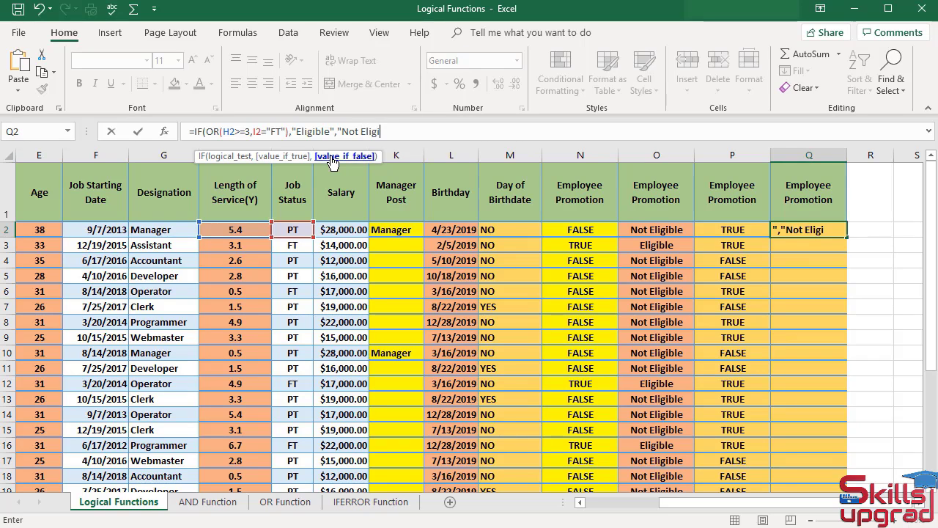
type("ble\")")
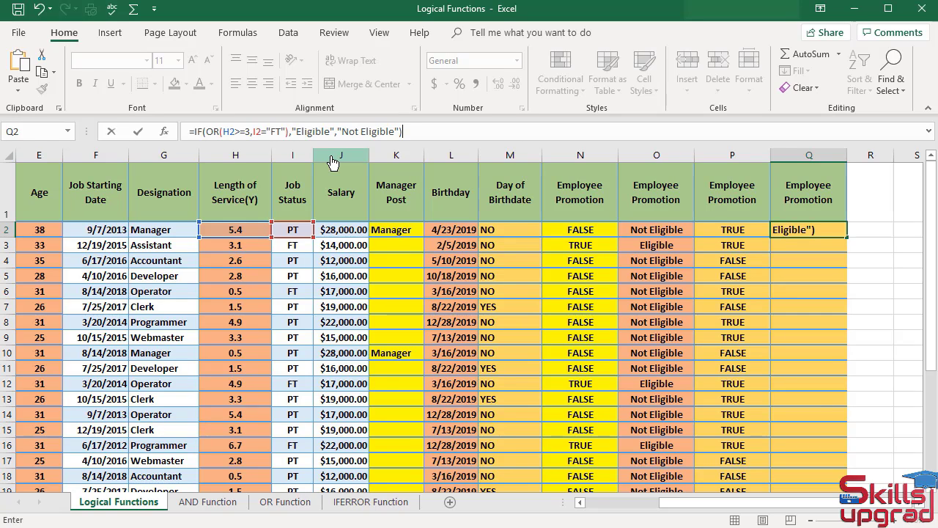
key("Return")
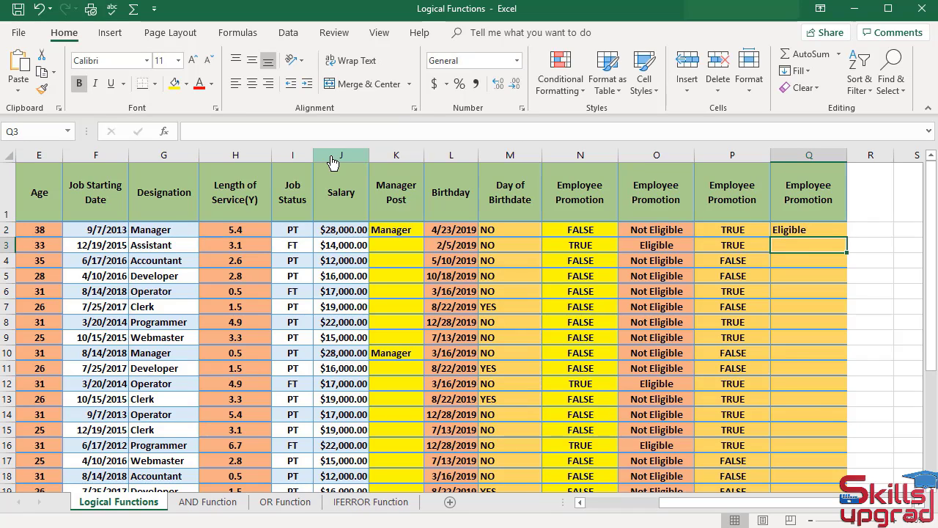
Review the formula in Q2 along with the length of service and job status cells it refers to in row 2.
left_click(797, 230)
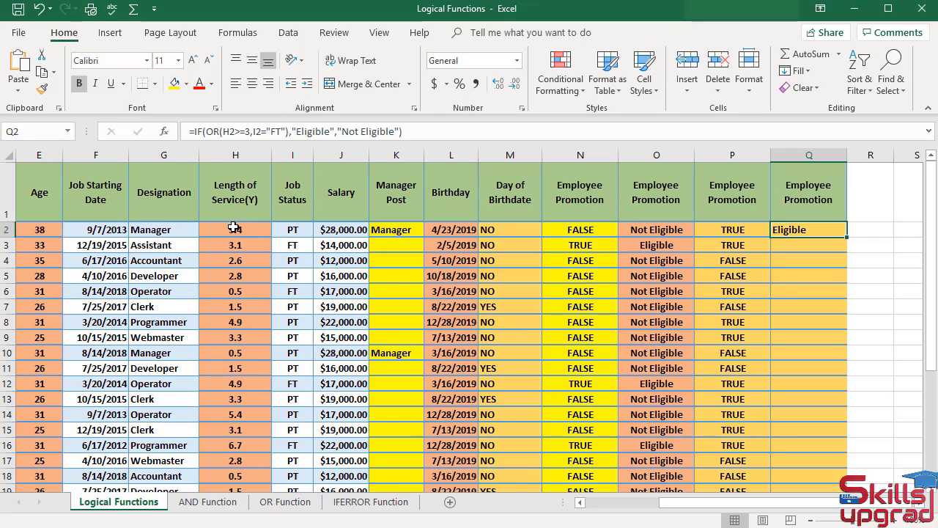
left_click(234, 229)
left_click(290, 230)
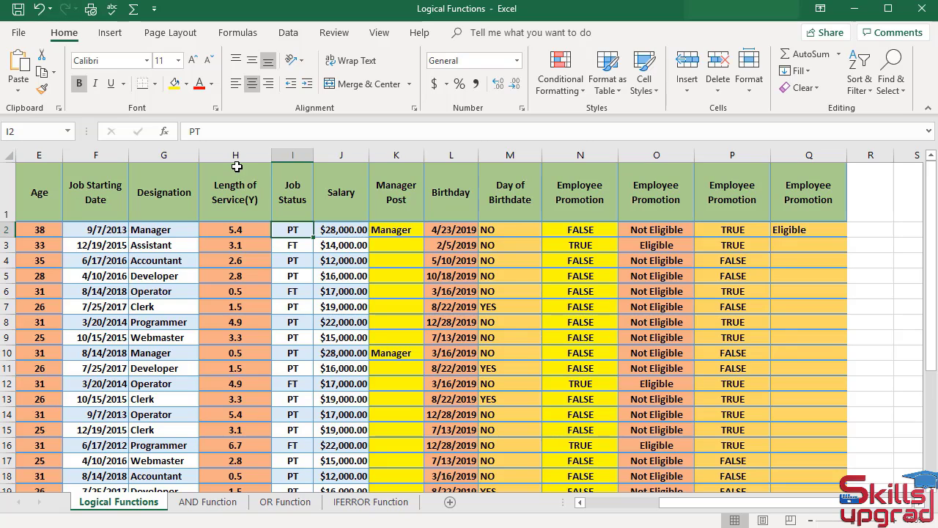
left_click(800, 230)
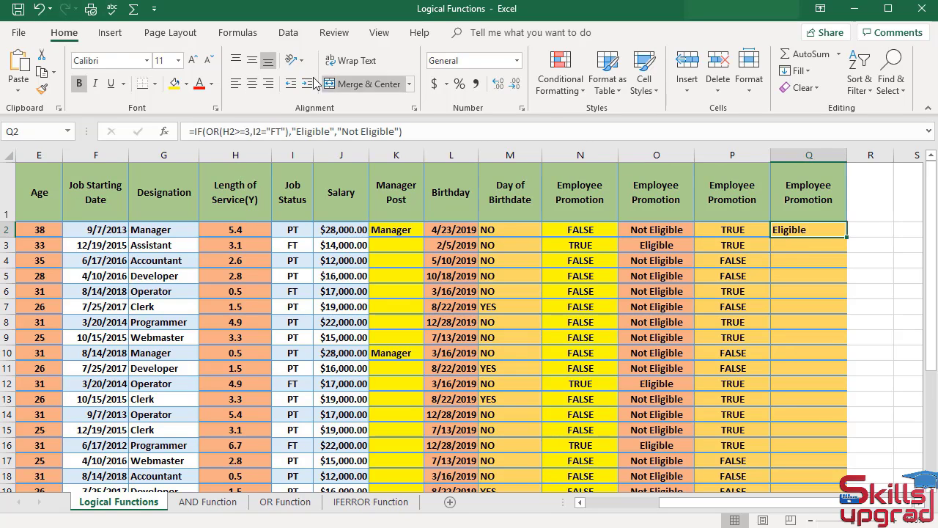
left_click(270, 130)
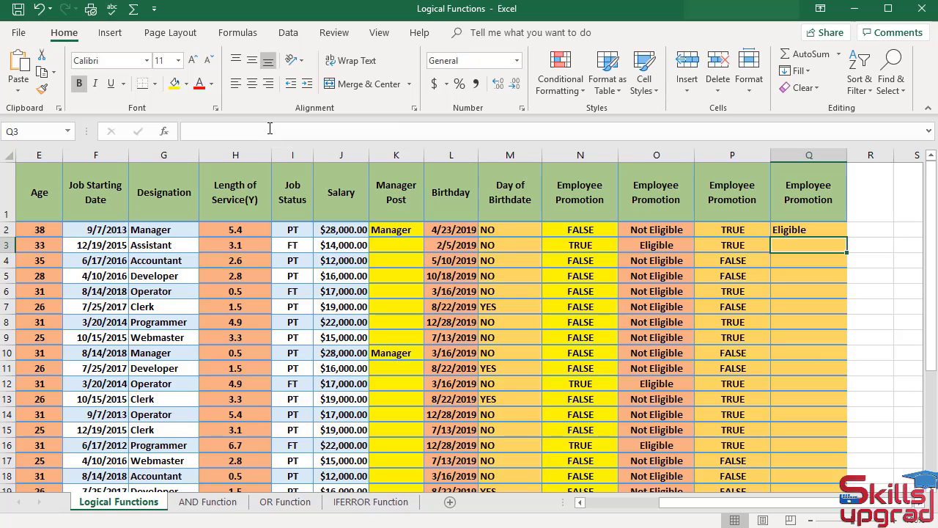
Fill the Q2 formula down the rest of the Employee Promotion column Q.
left_click(784, 228)
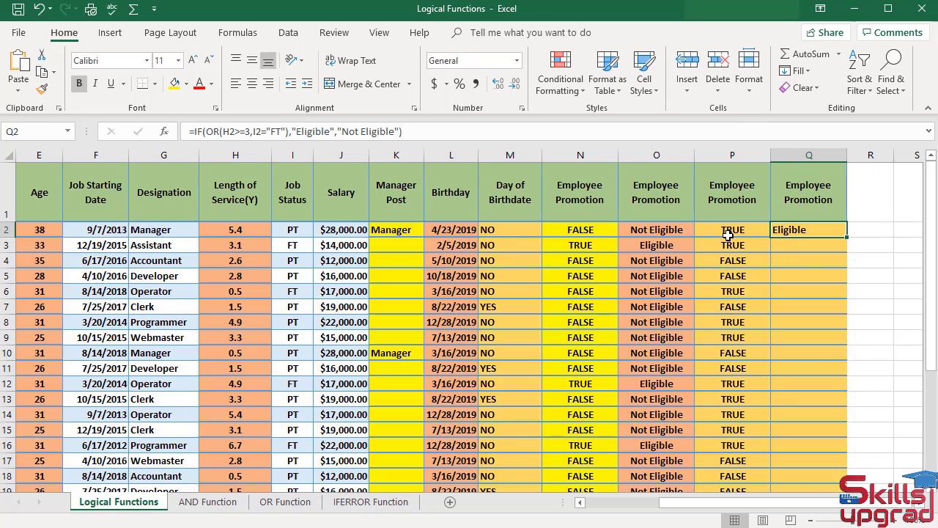
double_click(848, 238)
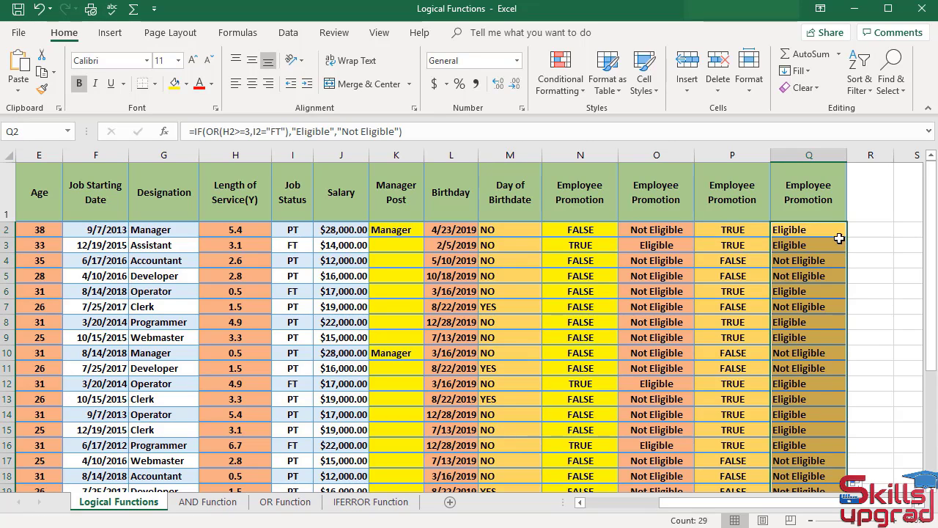
Inspect the copied formula in Q4 and the cells it references.
left_click(808, 262)
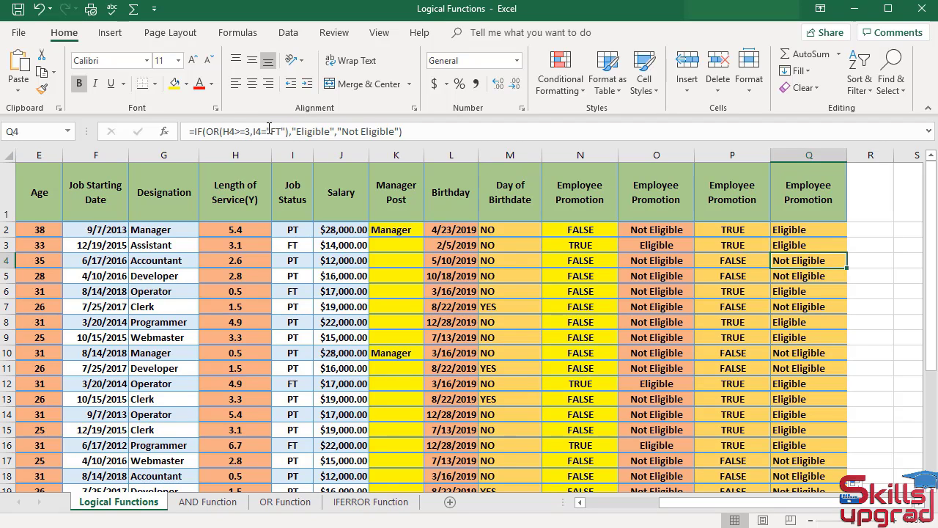
left_click(304, 132)
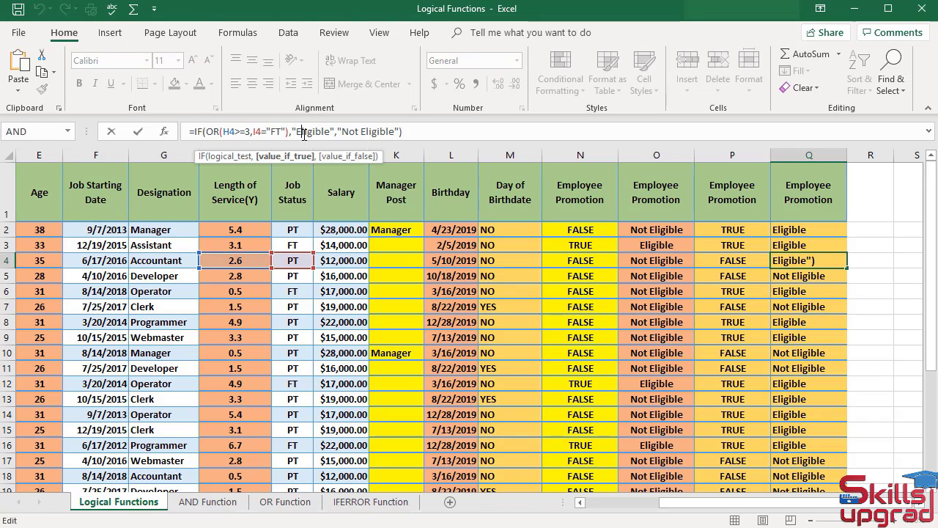